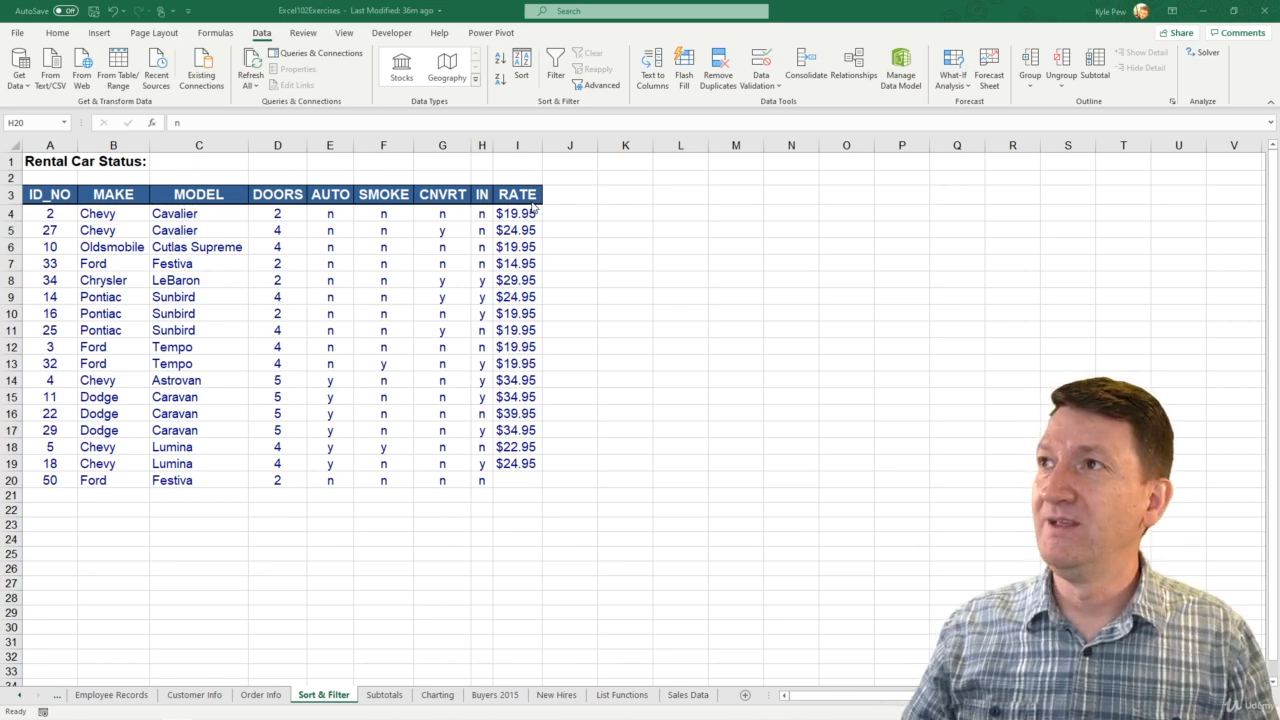
# Step: Start a data validation rule for the rate cells I4:I30 that allows decimal values between two limits
pyautogui.click(520, 213)
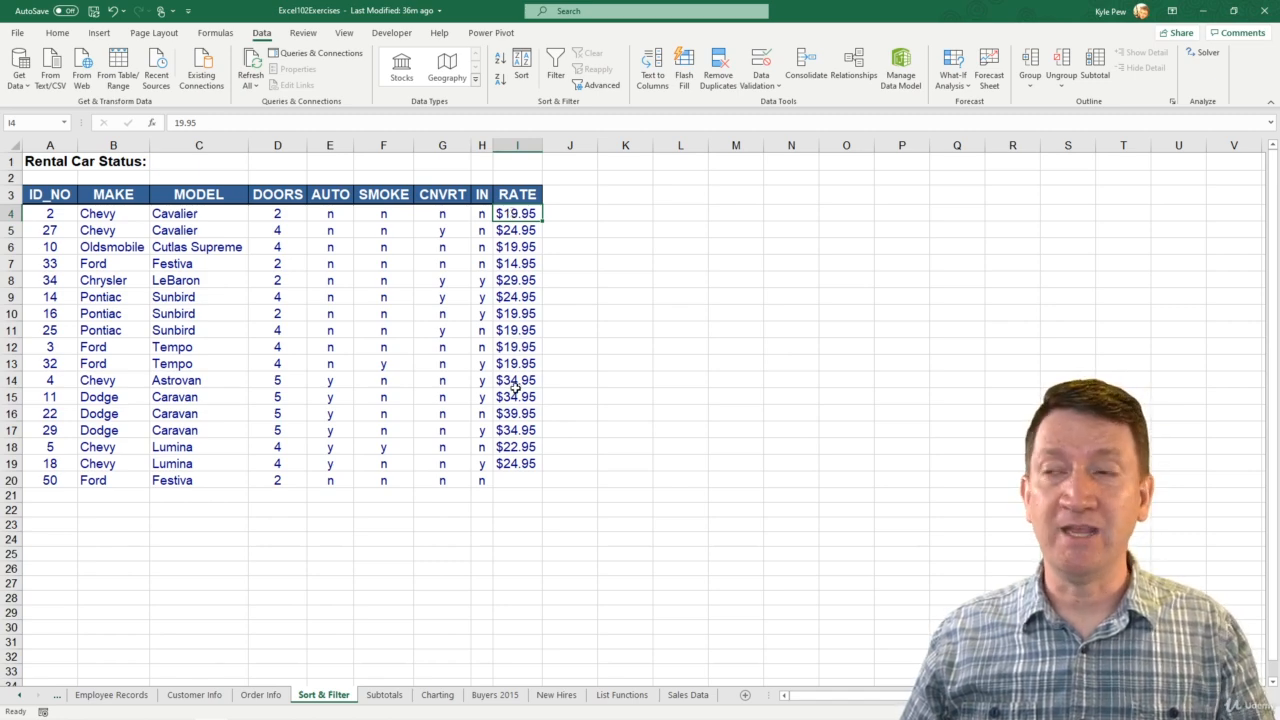
pyautogui.keyDown('shift'); pyautogui.click(512, 625); pyautogui.keyUp('shift')
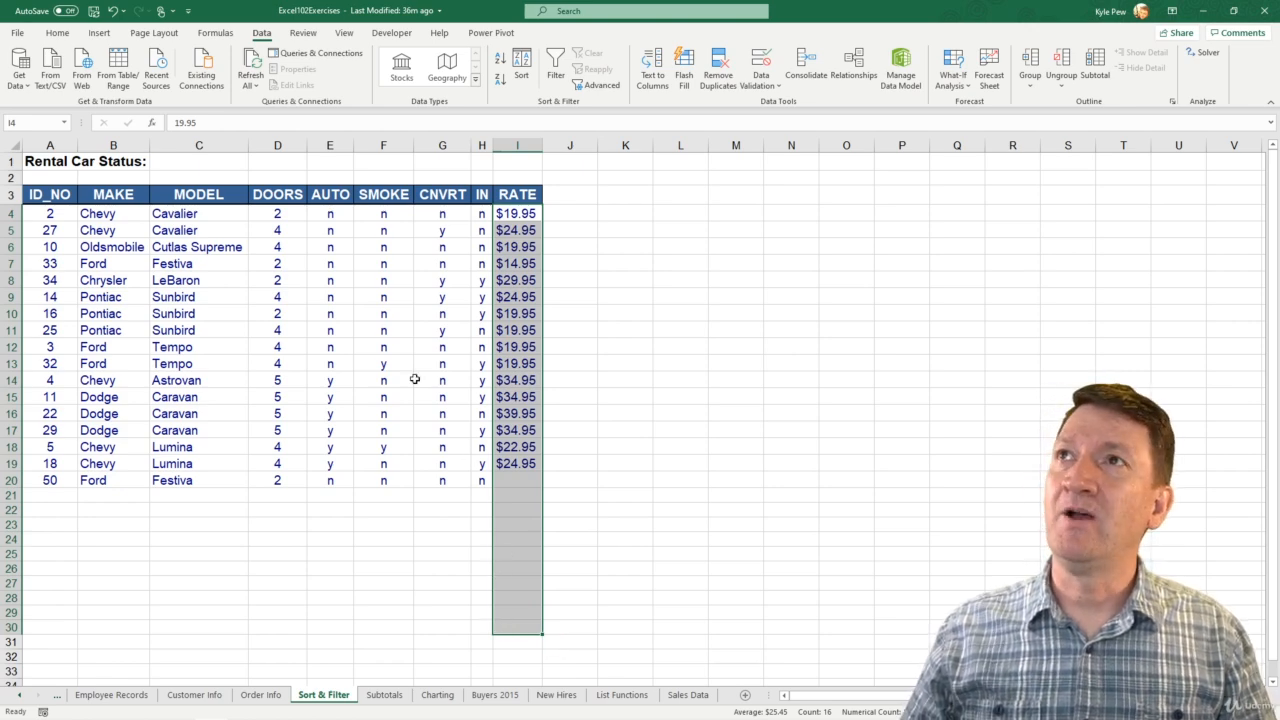
pyautogui.click(760, 85)
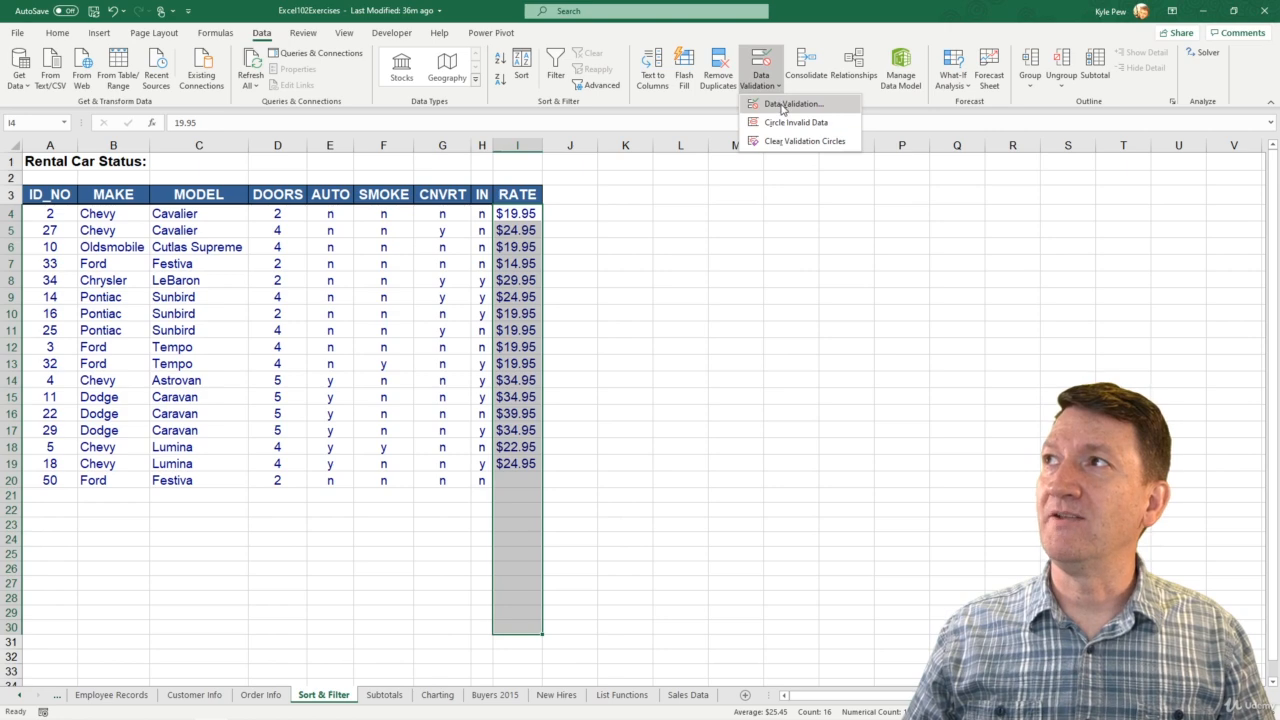
pyautogui.click(782, 105)
pyautogui.moveTo(267, 172); pyautogui.dragTo(303, 200)
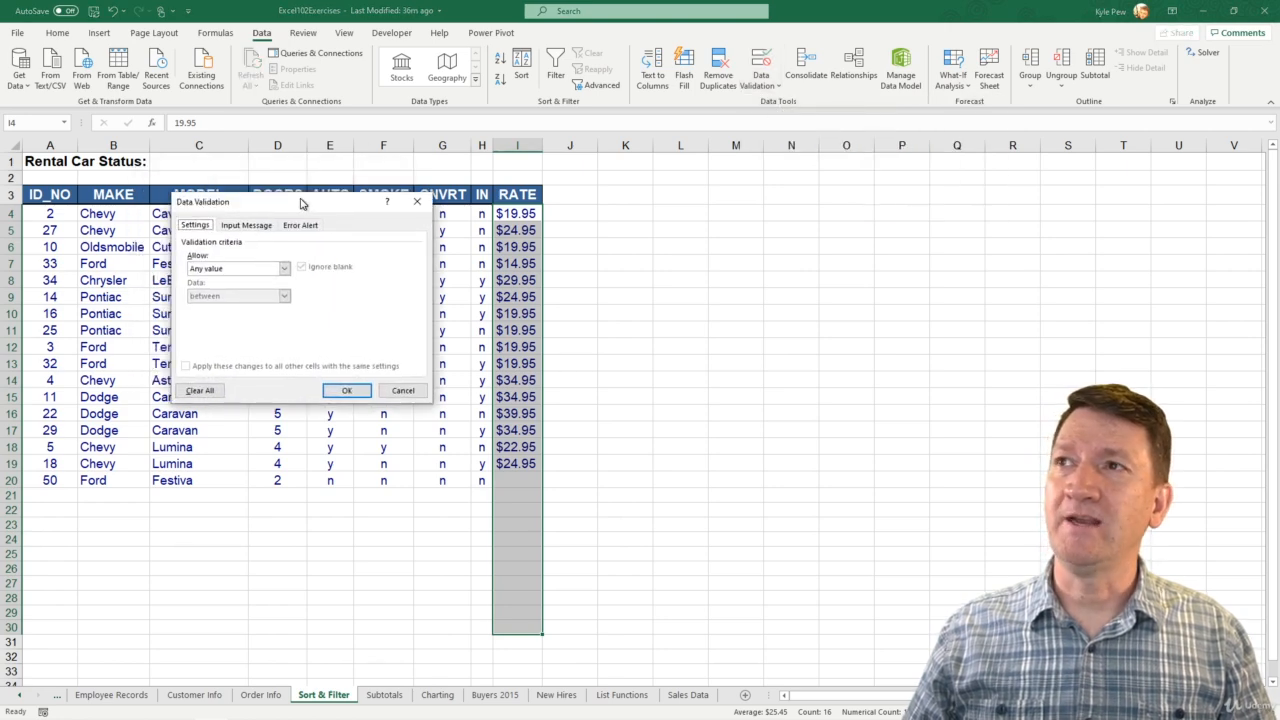
pyautogui.click(235, 269)
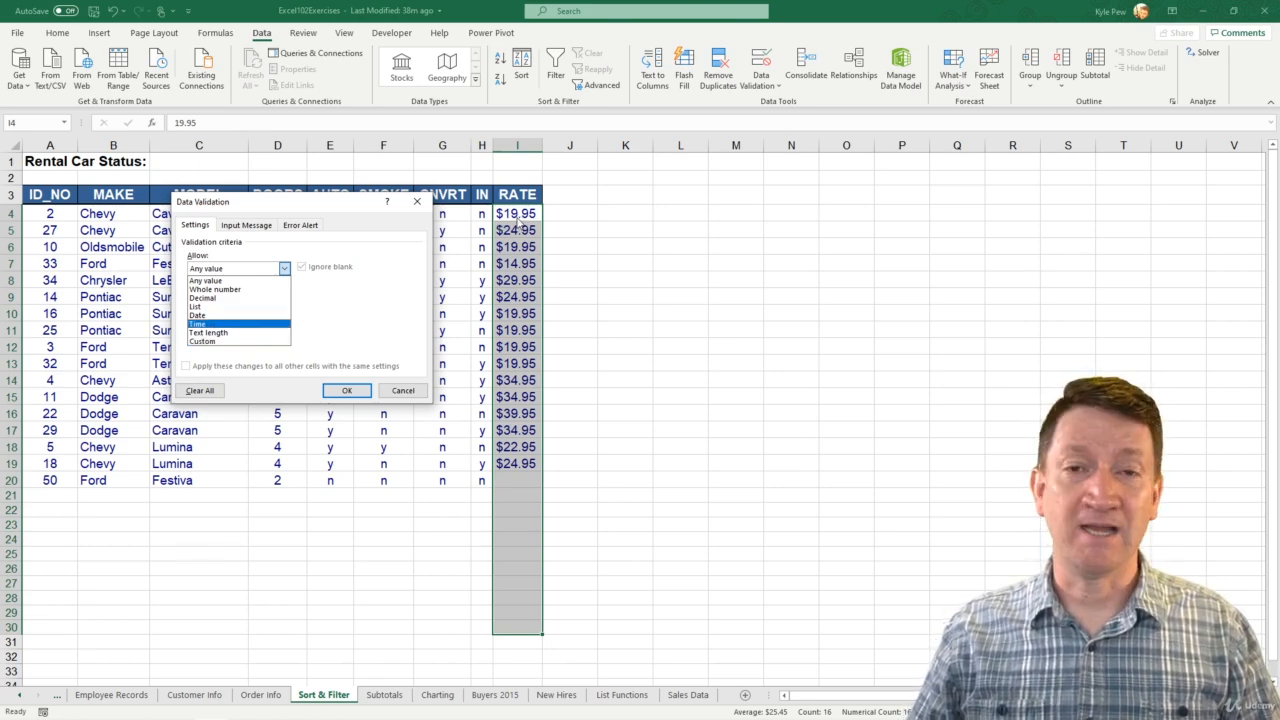
pyautogui.click(208, 299)
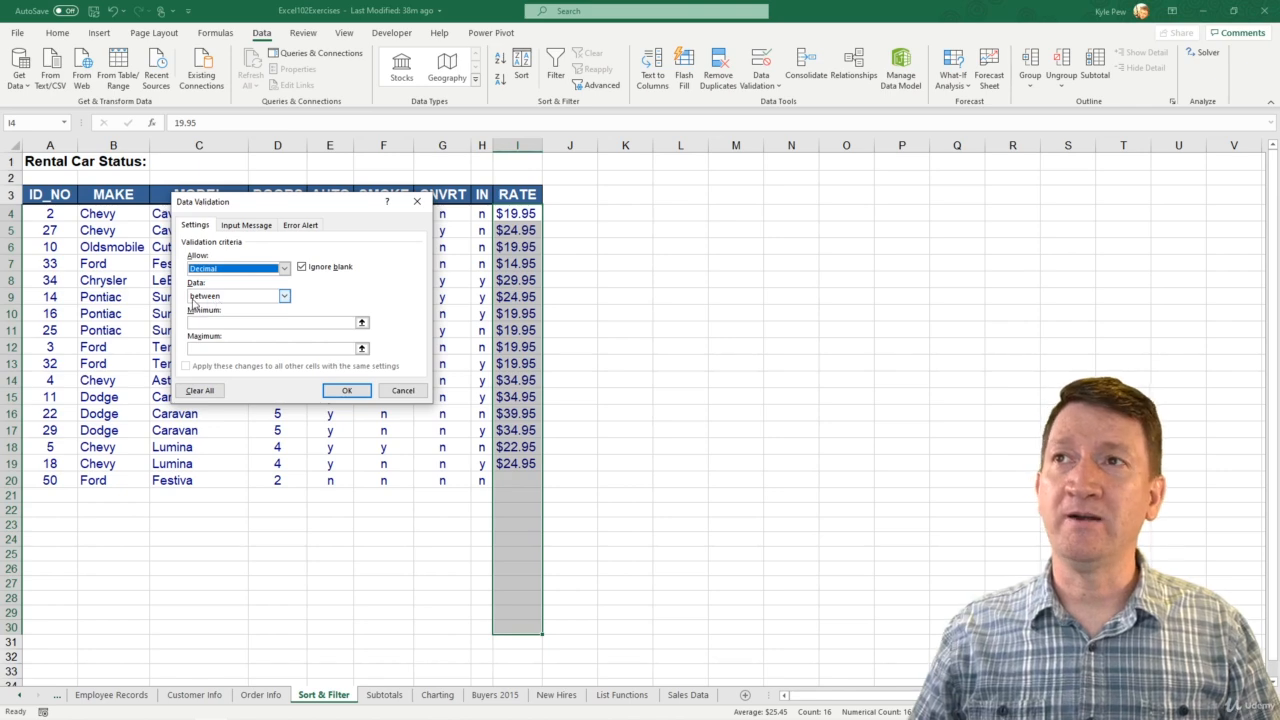
pyautogui.click(285, 297)
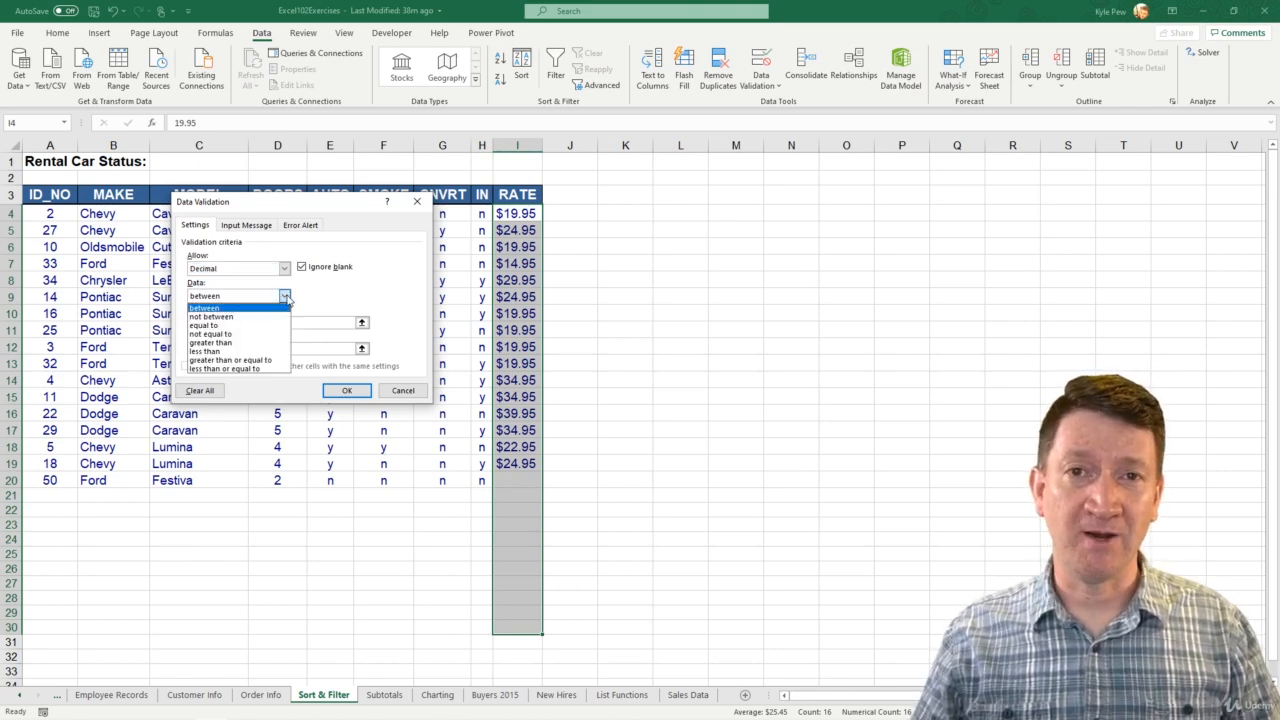
pyautogui.click(231, 298)
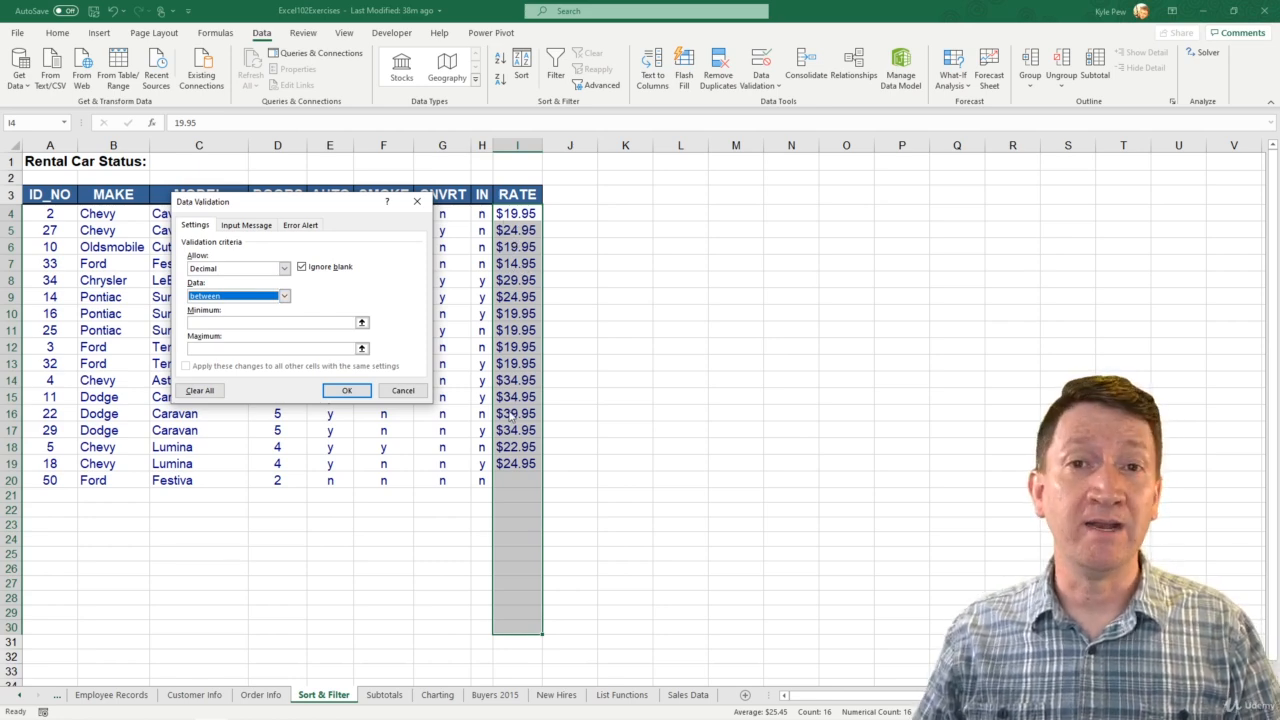
# Step: Set the rule's minimum to 14.95 and maximum to 39.95, and apply it to the rate cells
pyautogui.press('Tab')
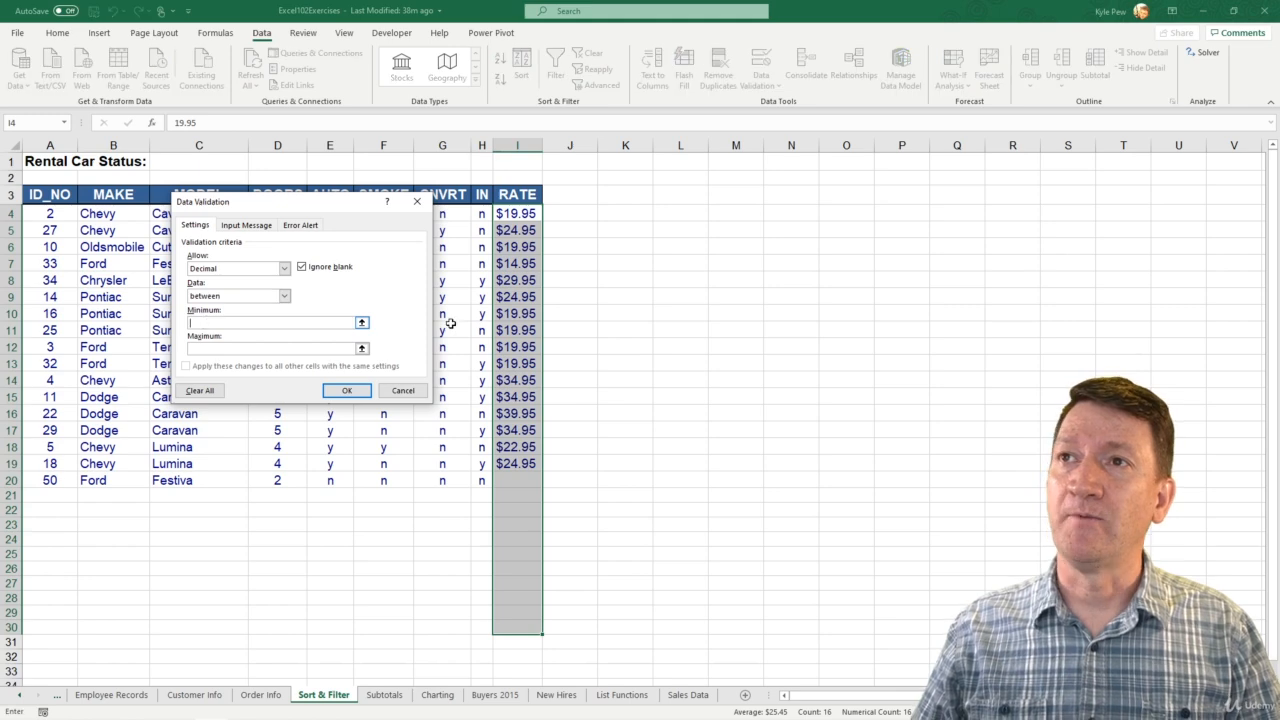
pyautogui.write('14')
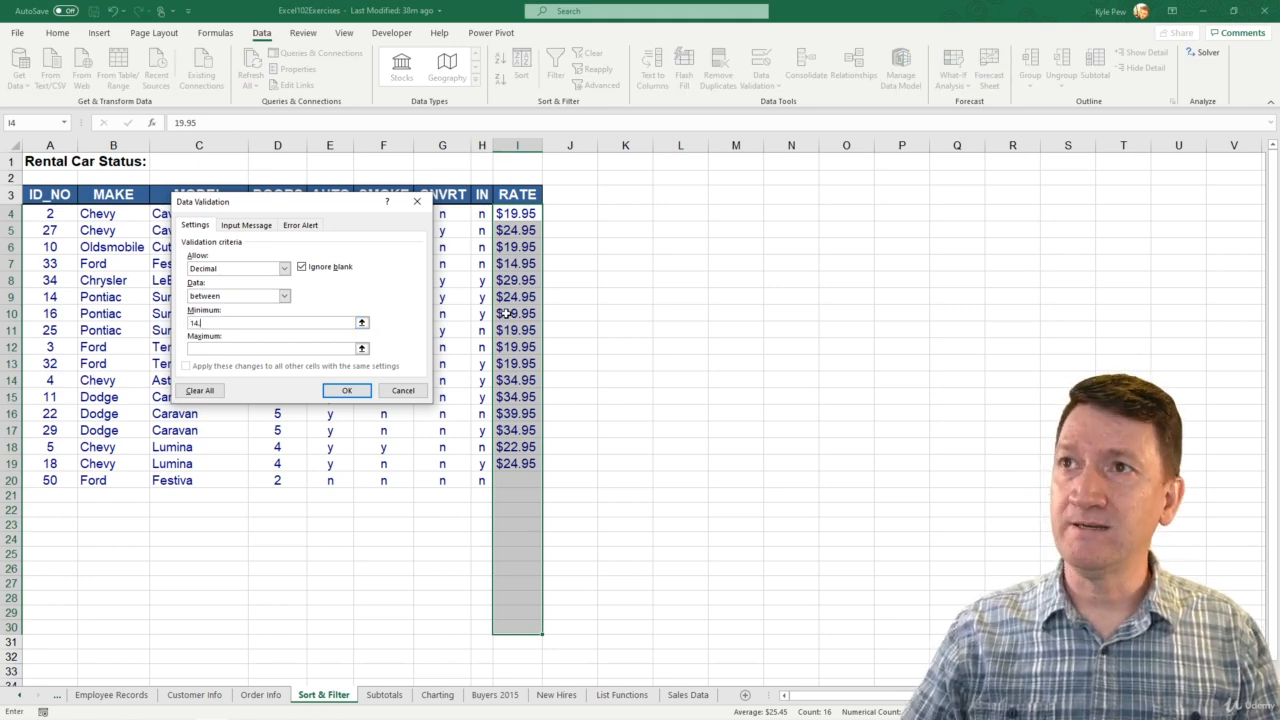
pyautogui.write('.95')
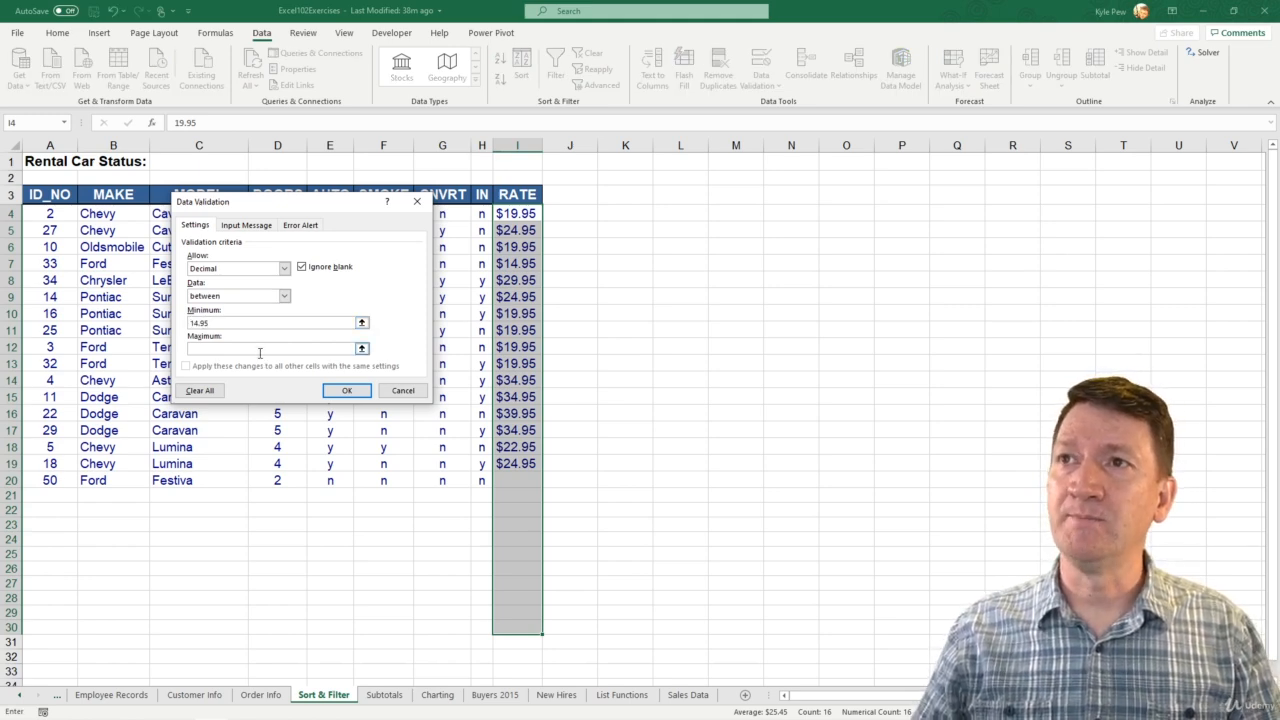
pyautogui.click(260, 350)
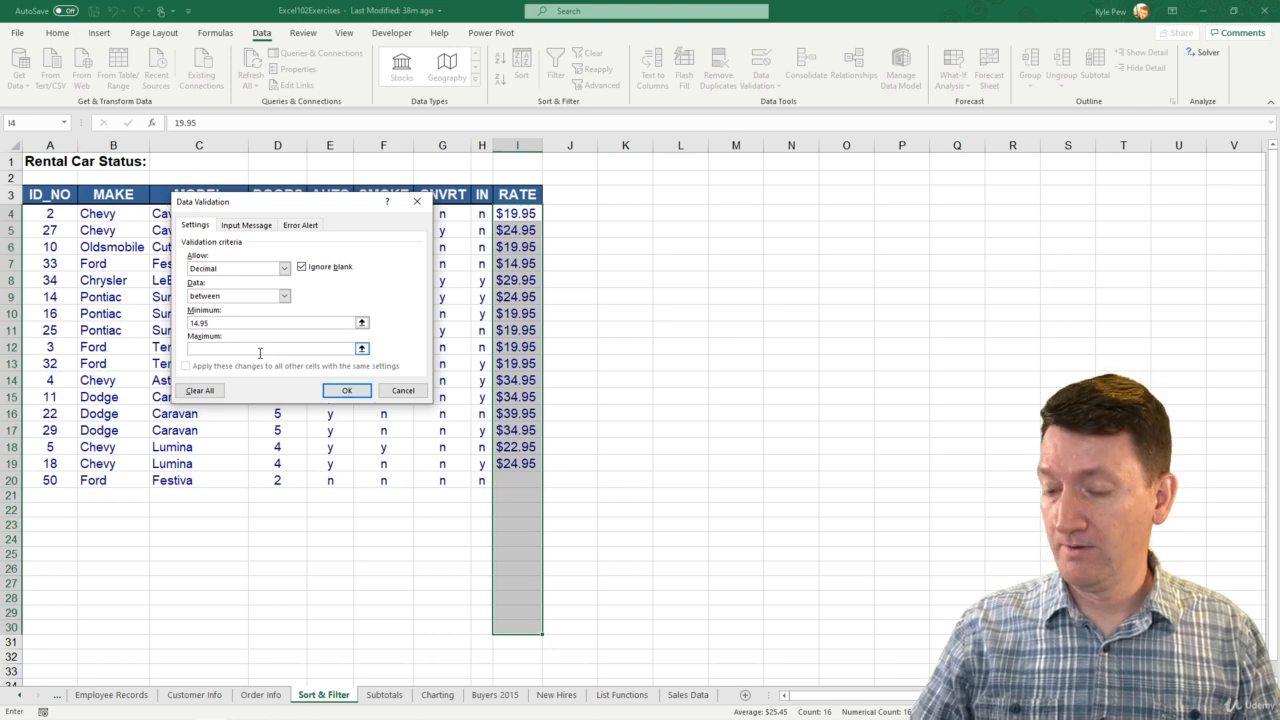
pyautogui.write('39.95')
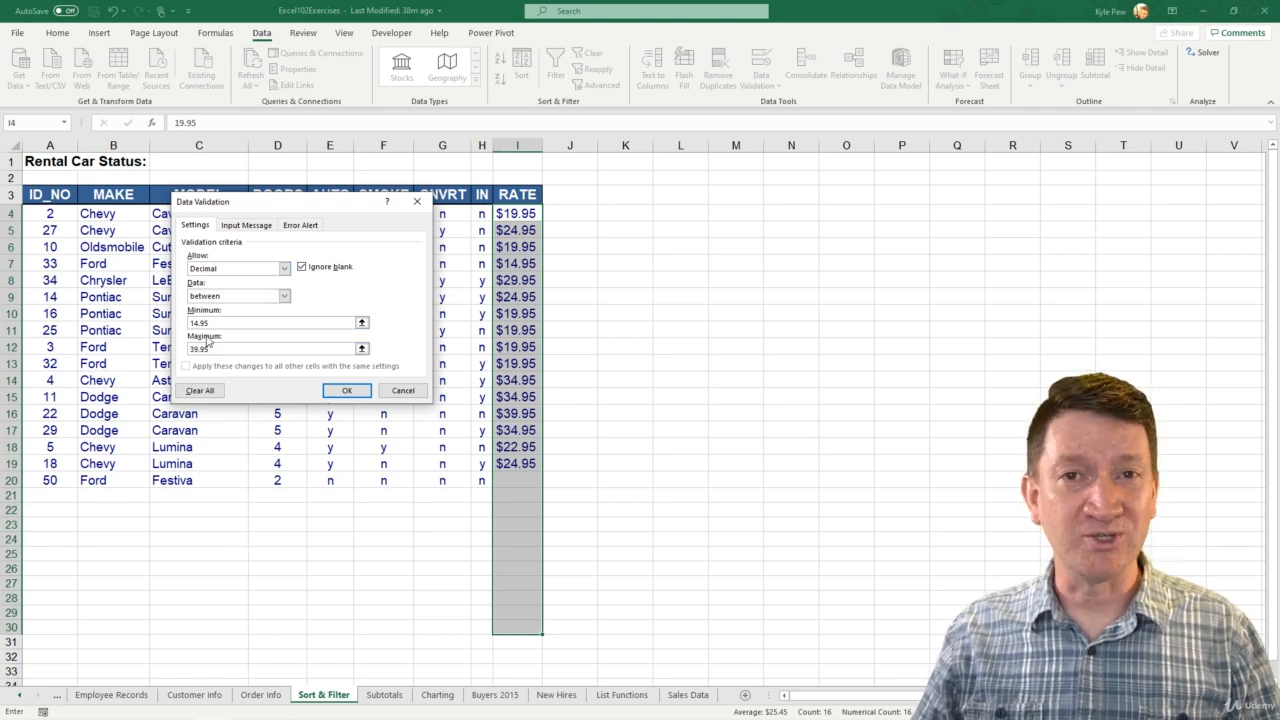
pyautogui.click(340, 391)
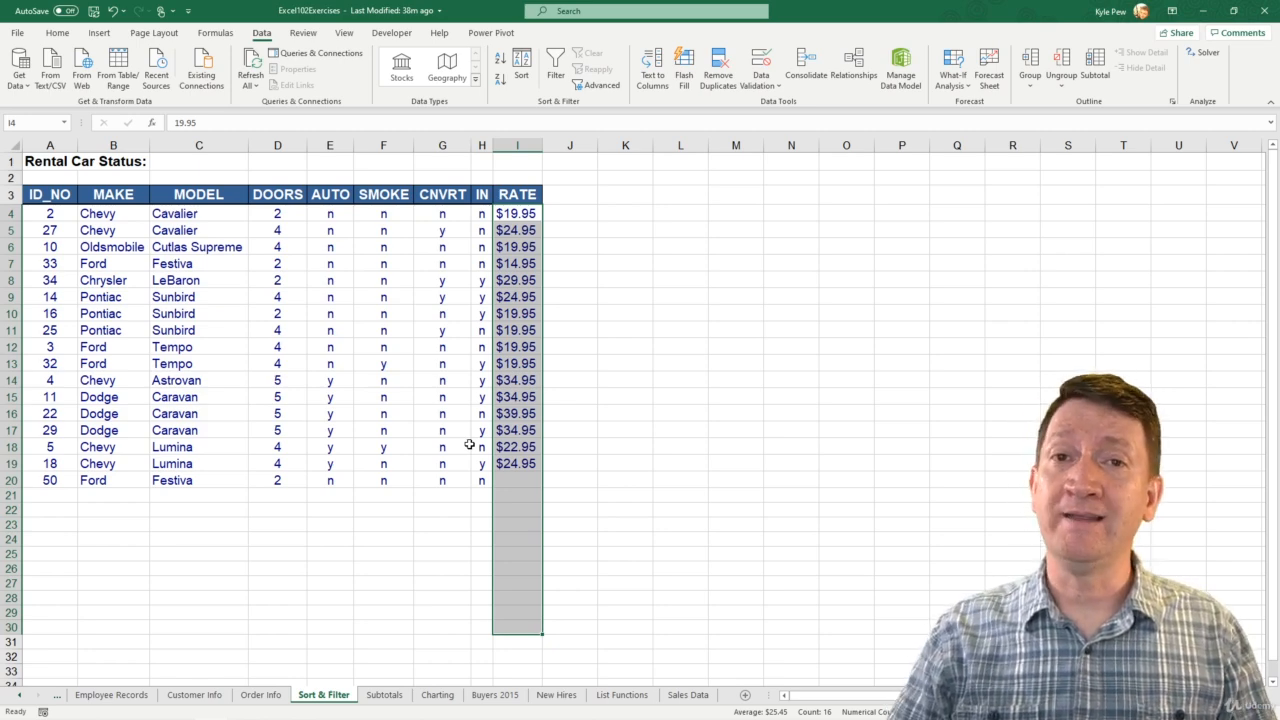
# Step: Check the drop-down list of makes in cell B21, the first empty row of the MAKE column
pyautogui.click(127, 480)
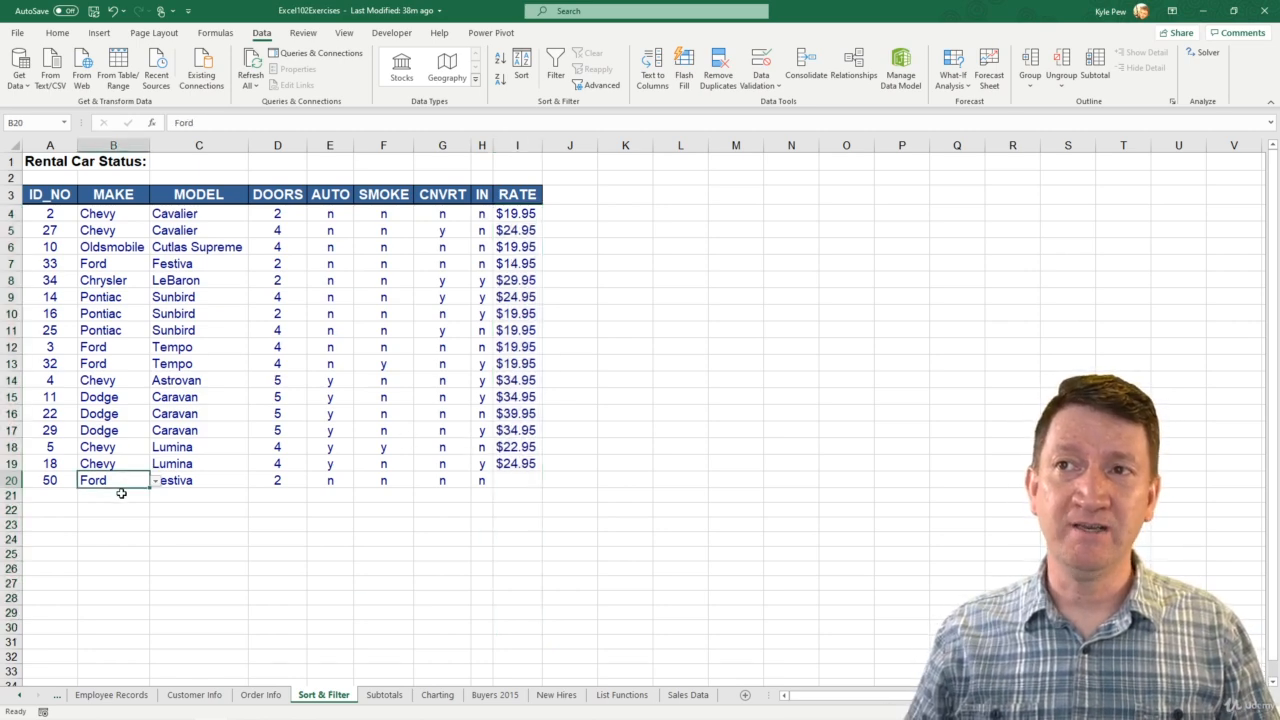
pyautogui.click(126, 495)
pyautogui.click(155, 497)
pyautogui.click(155, 497)
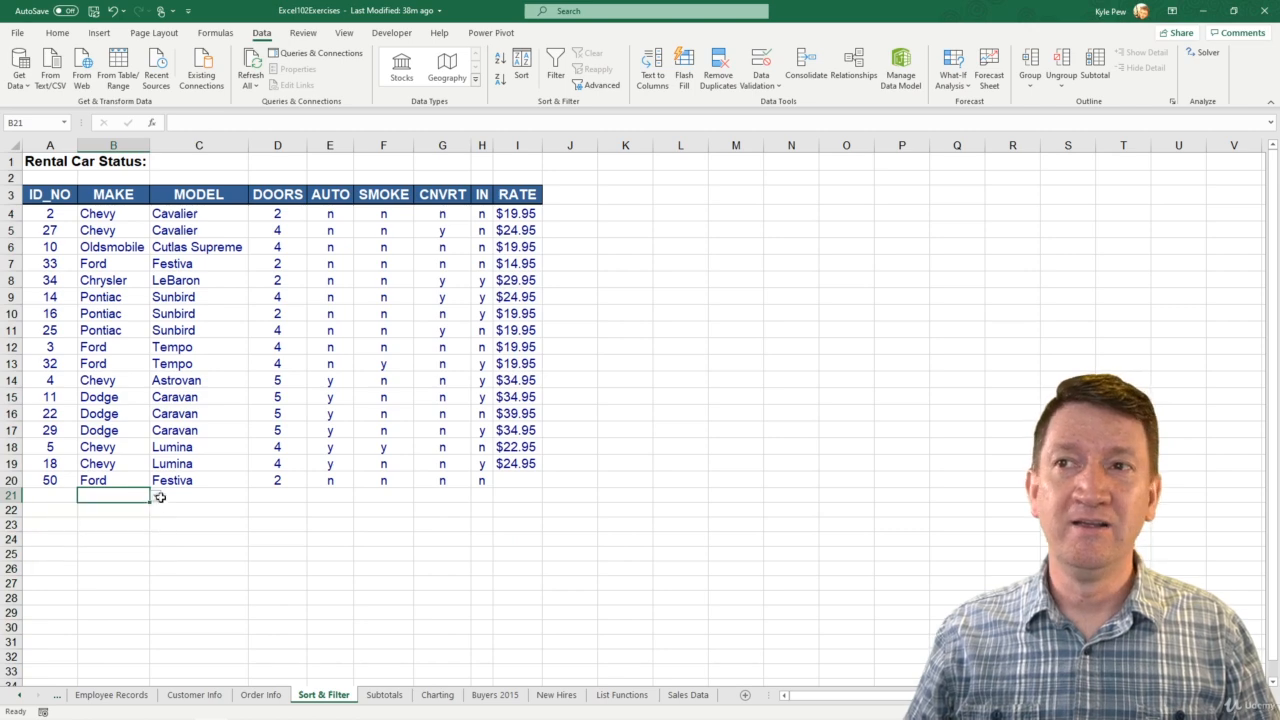
# Step: Try to enter a rate of 44.95 for the Ford Festiva in cell I20
pyautogui.click(505, 480)
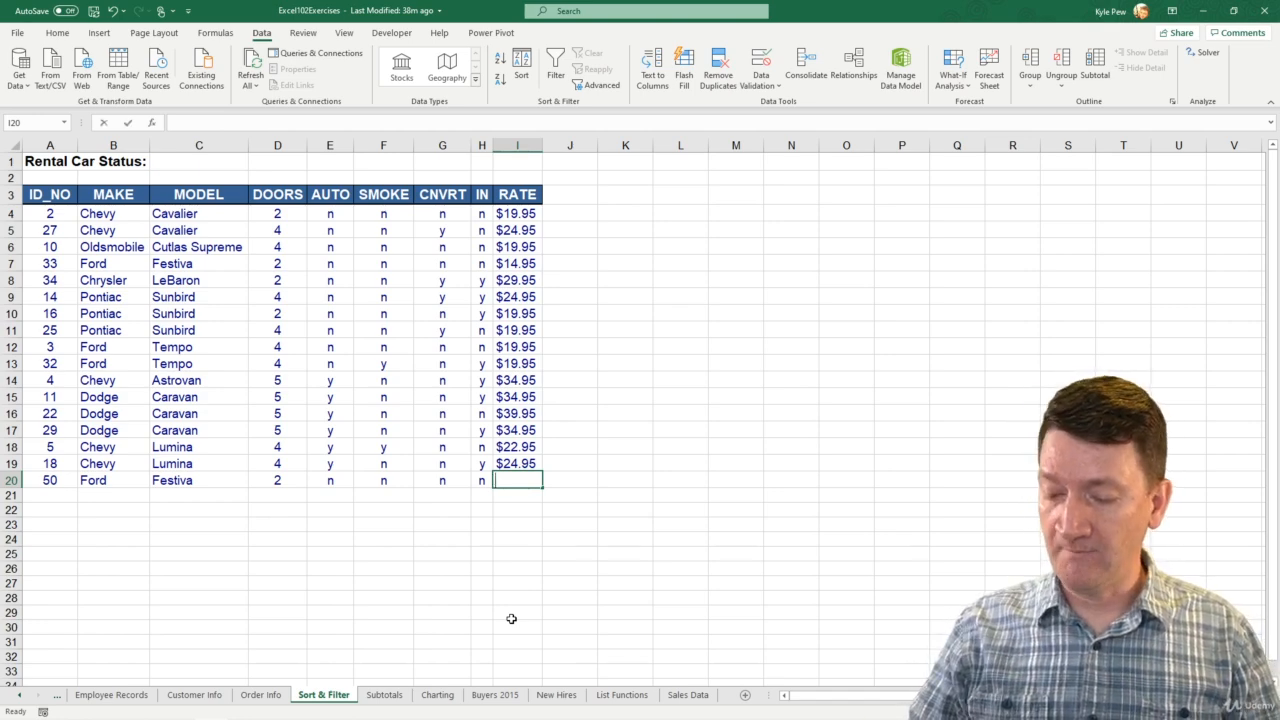
pyautogui.write('44.95')
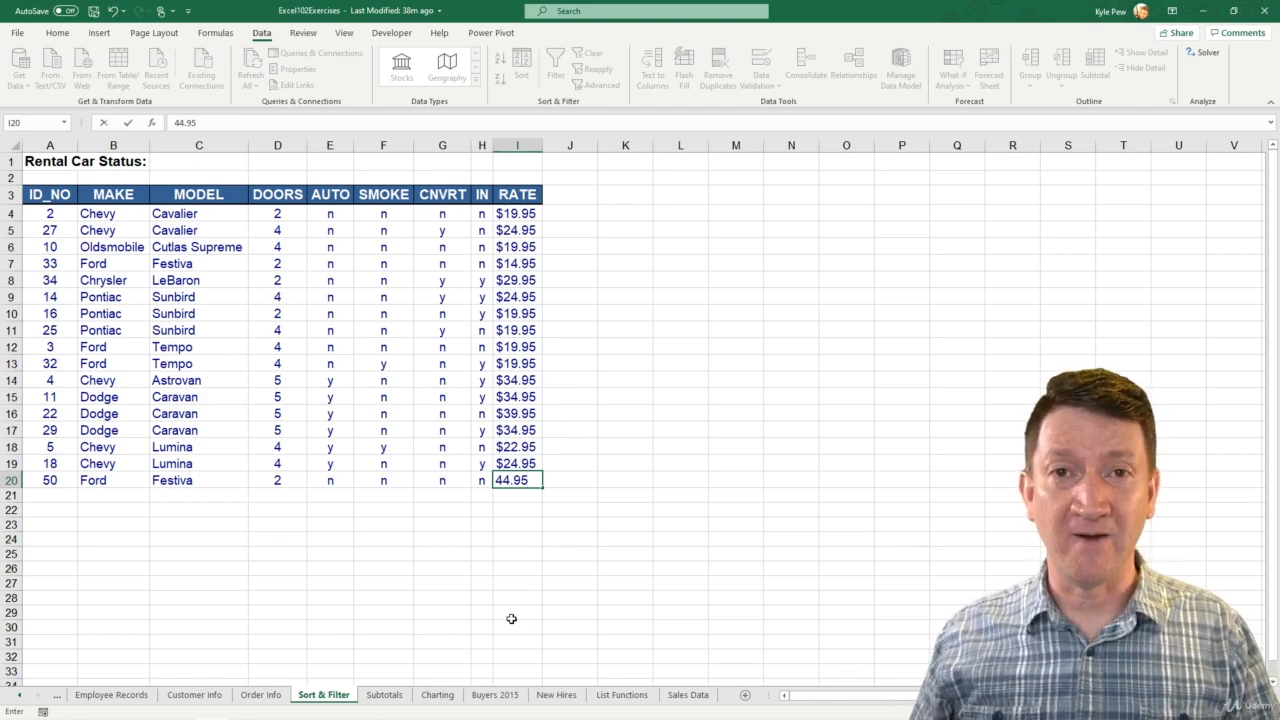
pyautogui.press('Return')
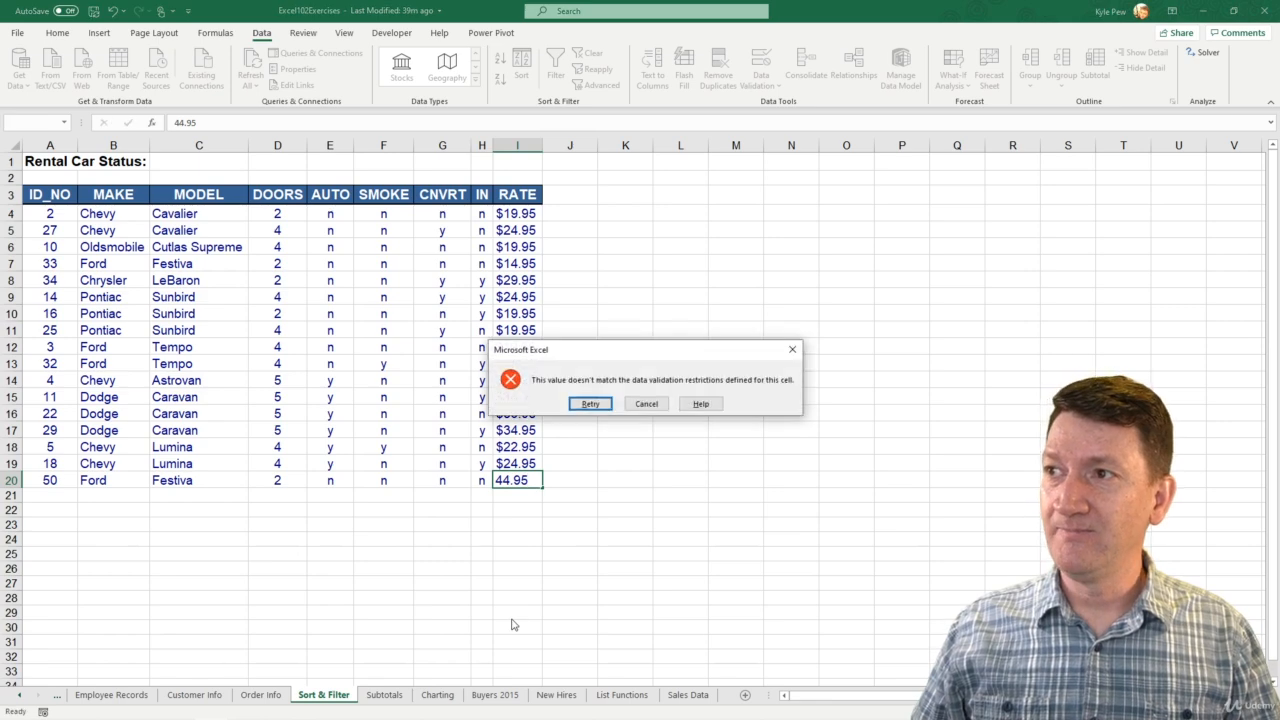
# Step: Retry the entry in cell I20 and set the Ford Festiva's rate to 39.95
pyautogui.moveTo(600, 350); pyautogui.dragTo(265, 302)
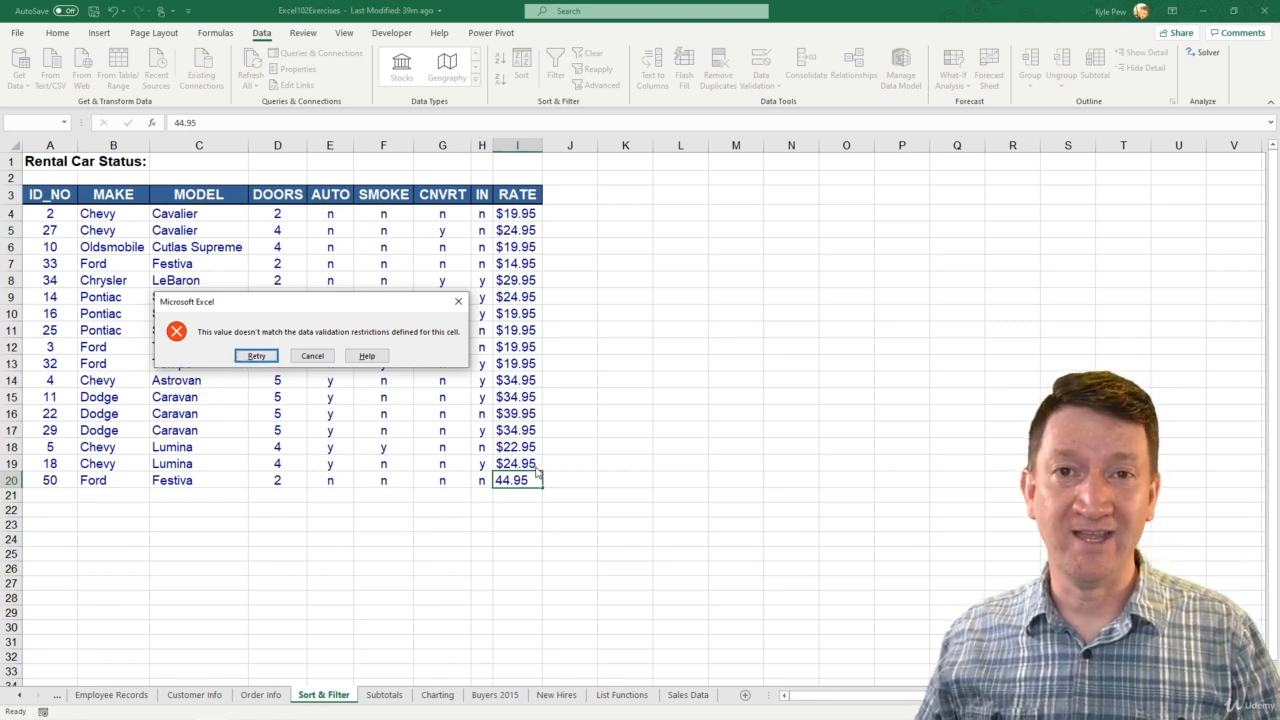
pyautogui.click(258, 356)
pyautogui.write('39.95')
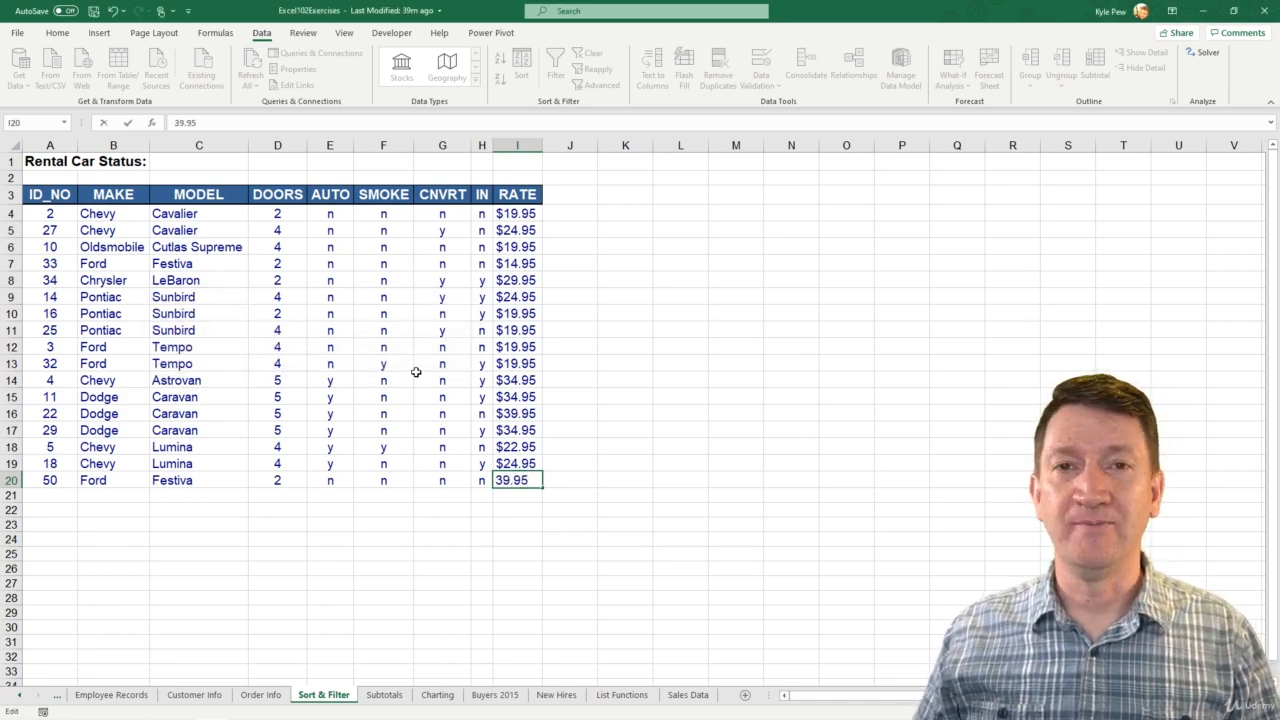
pyautogui.press('Return')
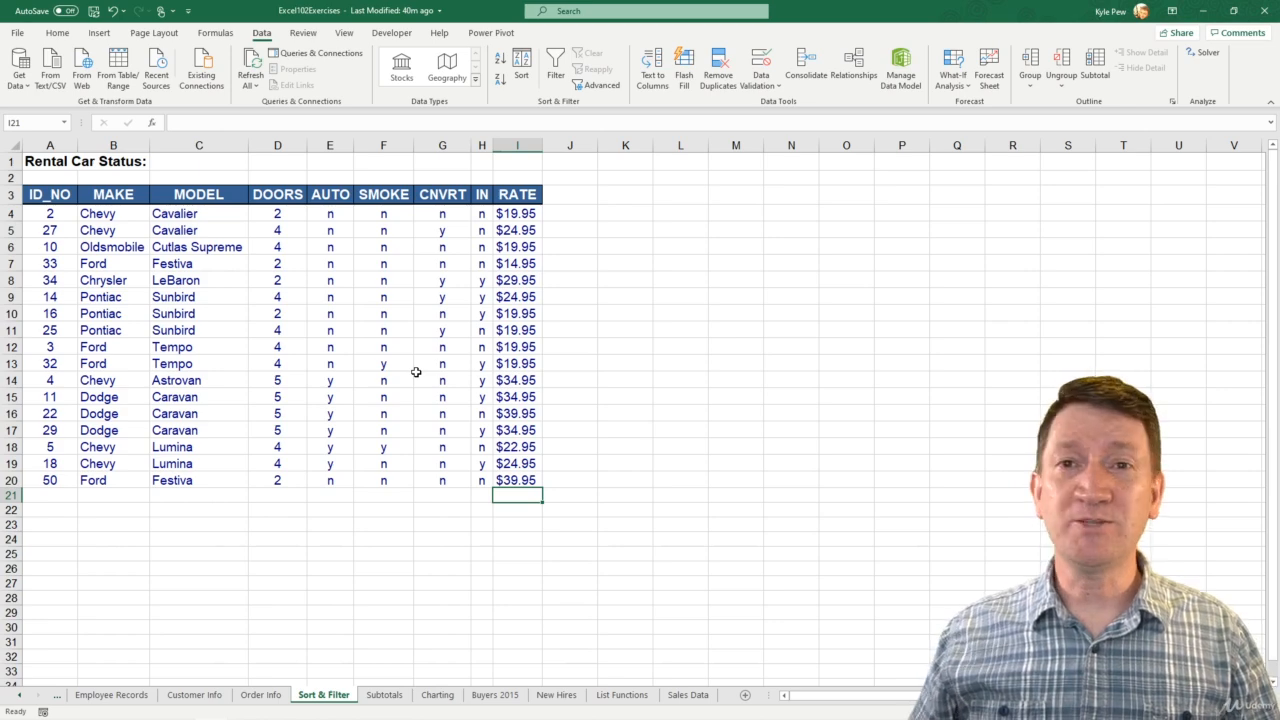
# Step: Reopen the data validation settings for the rate cells I4:I30
pyautogui.click(512, 216)
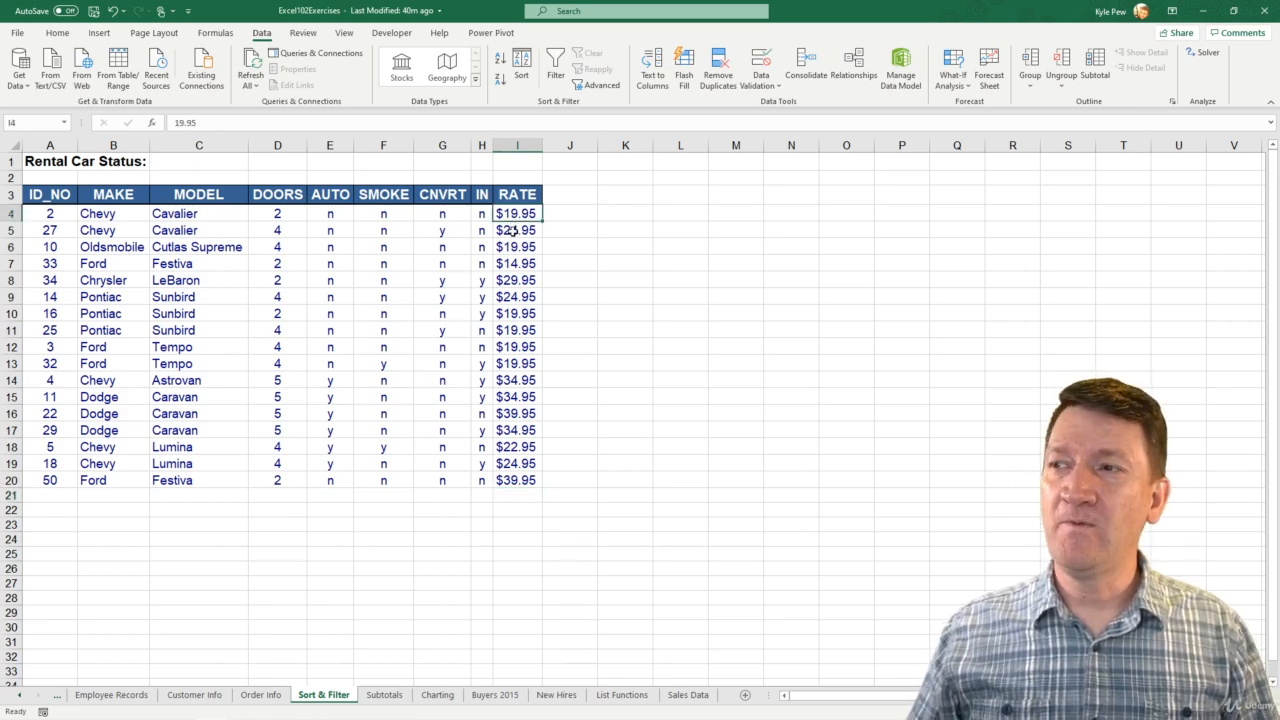
pyautogui.keyDown('shift'); pyautogui.click(511, 622); pyautogui.keyUp('shift')
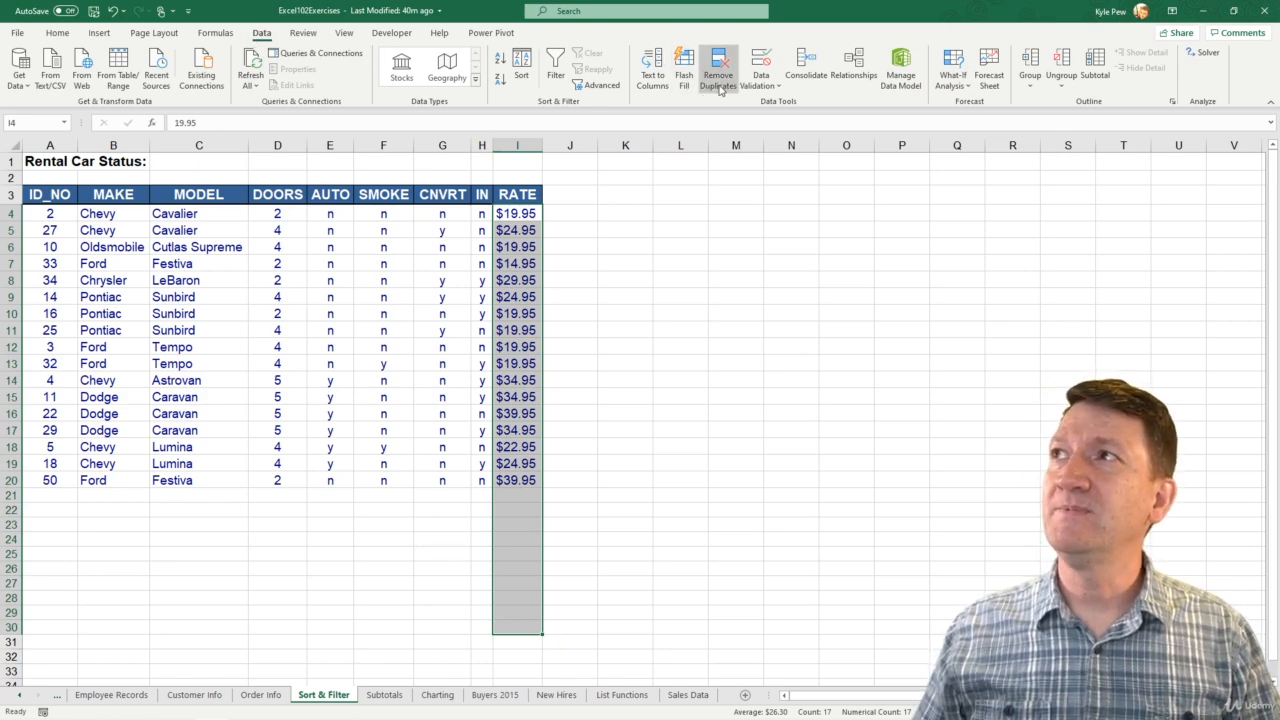
pyautogui.click(761, 85)
pyautogui.click(765, 107)
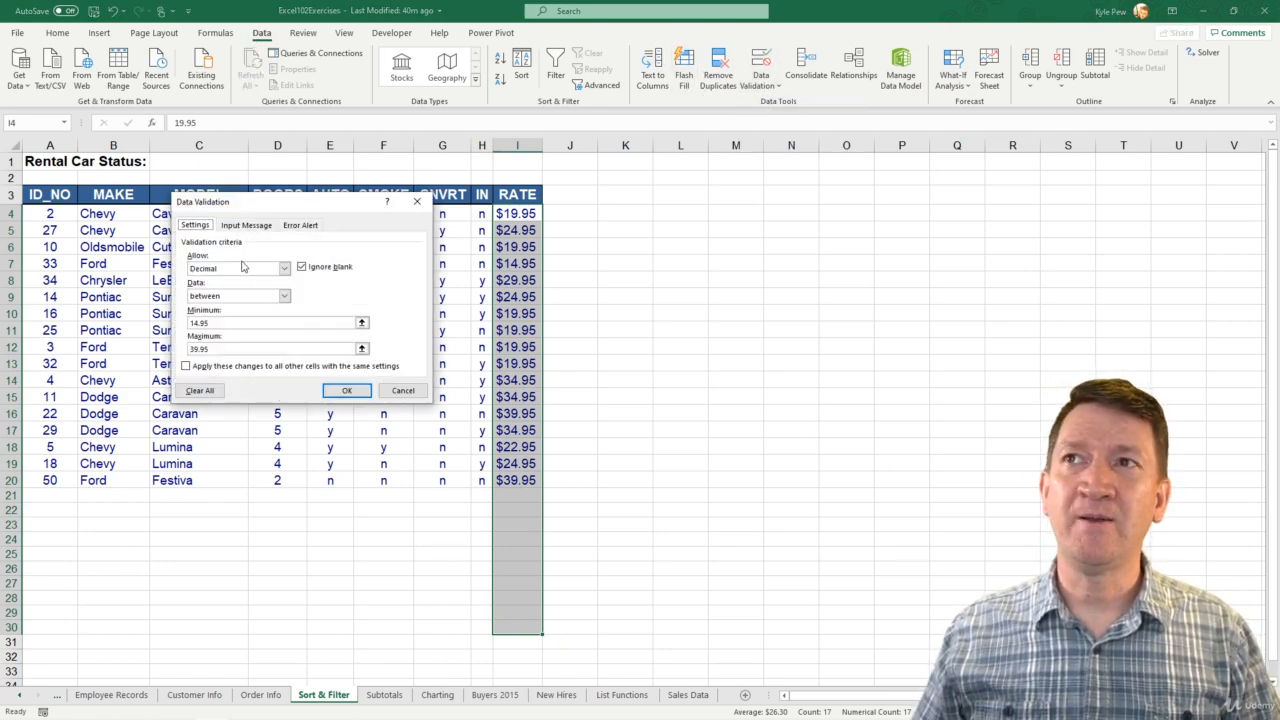